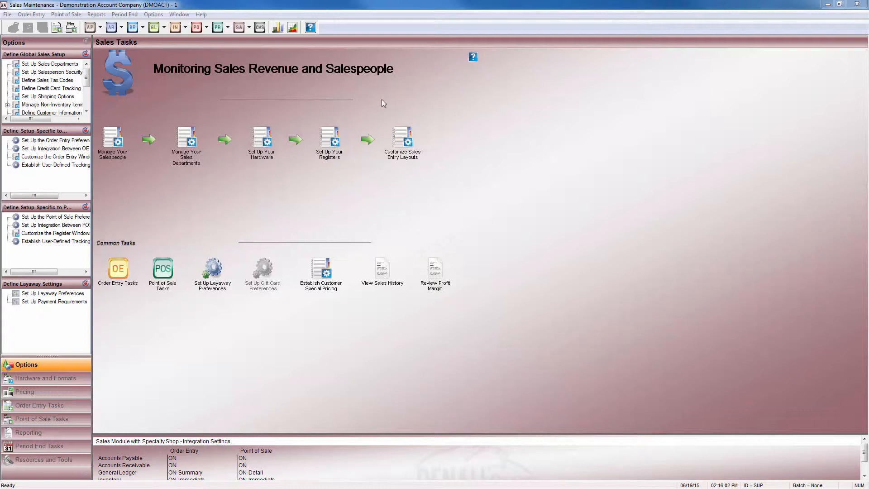
Open the Order Entry Preferences and review the General tab's inventory oversell and authorization software choices
{"action": "left_click", "coordinate": [153, 15]}
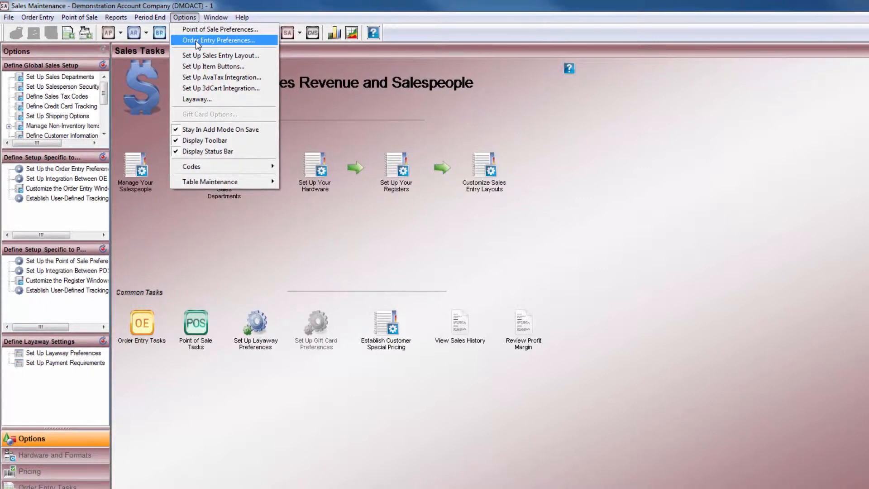
{"action": "left_click", "coordinate": [196, 39]}
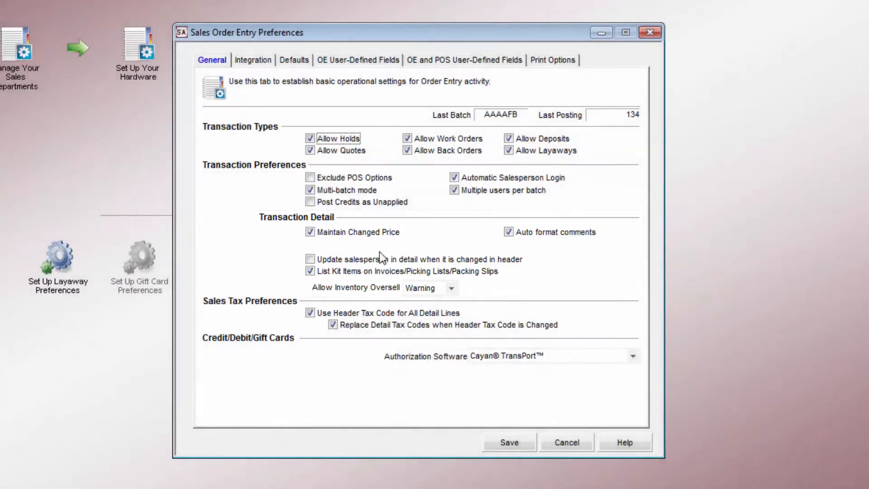
{"action": "left_click", "coordinate": [452, 293]}
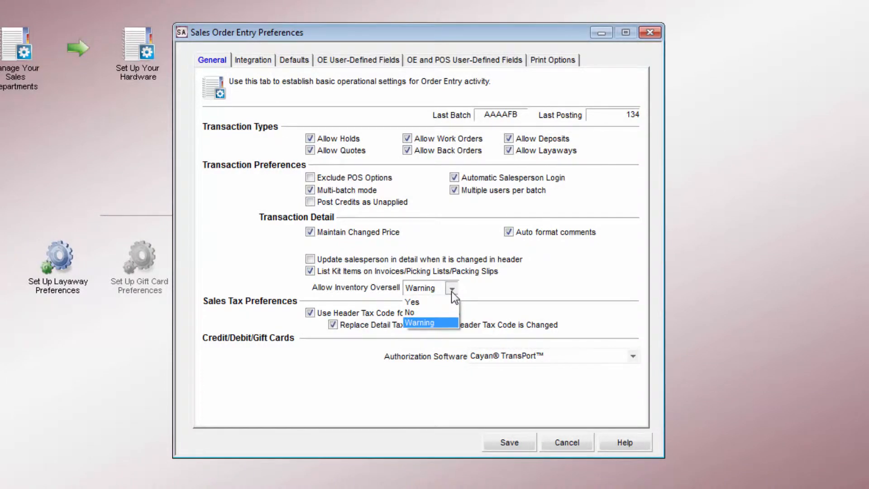
{"action": "left_click", "coordinate": [452, 292]}
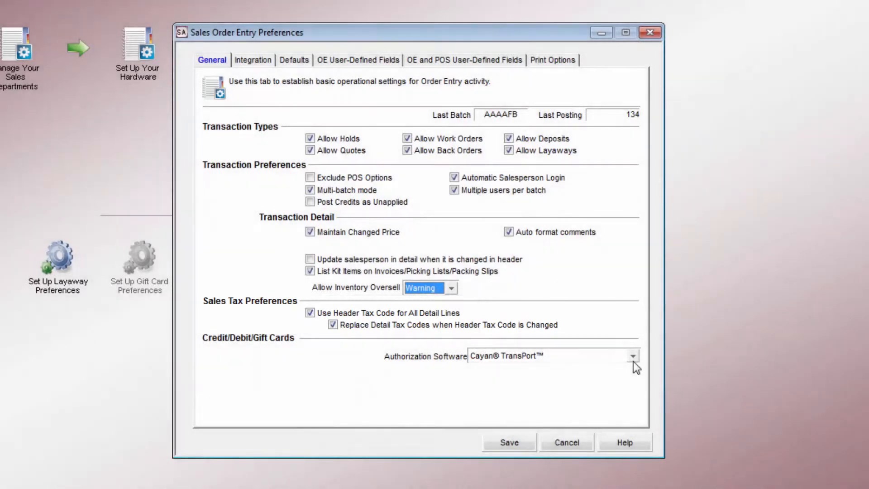
{"action": "left_click", "coordinate": [634, 356]}
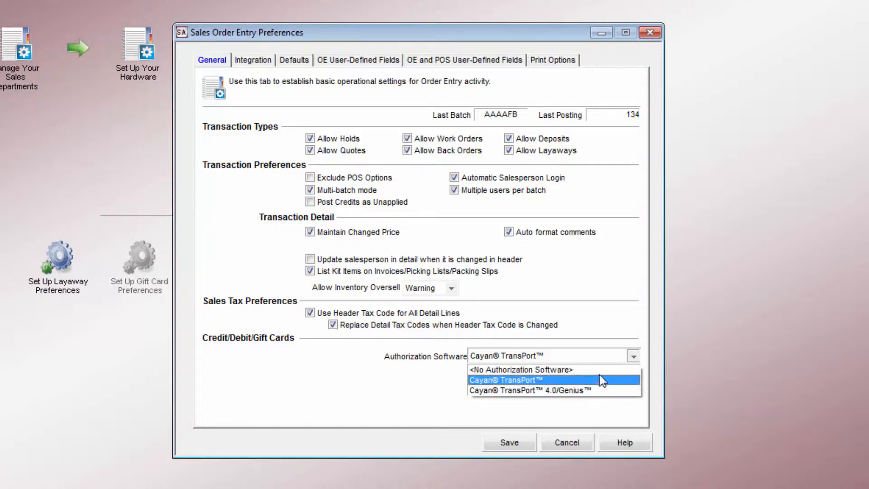
{"action": "left_click", "coordinate": [605, 357]}
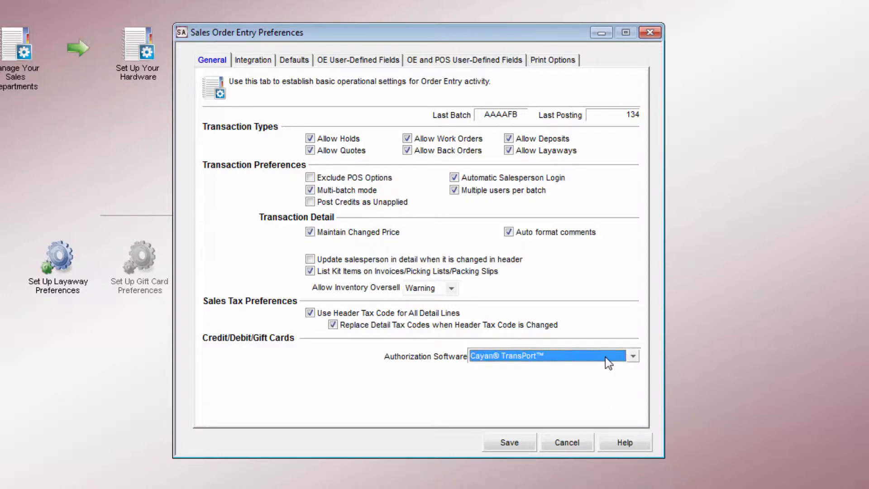
Review the integration choices for General Ledger, Accounts Receivable, Accounts Payable and Inventory
{"action": "left_click", "coordinate": [251, 64]}
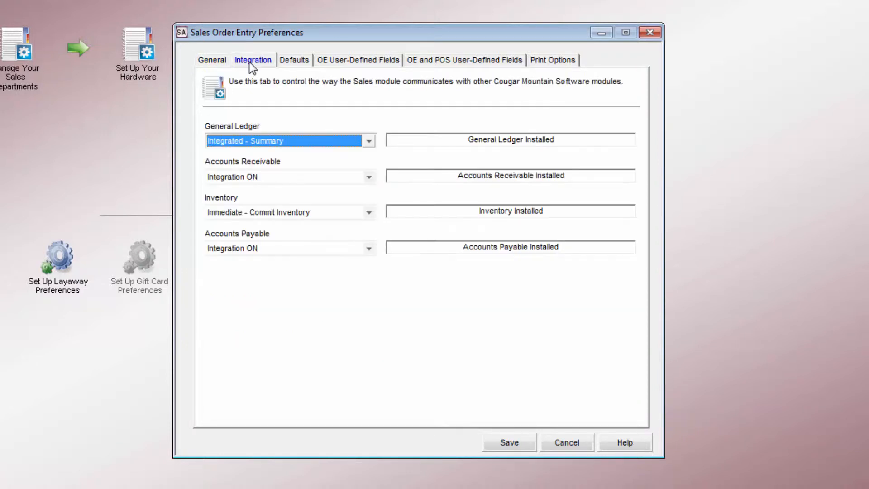
{"action": "left_click", "coordinate": [369, 142]}
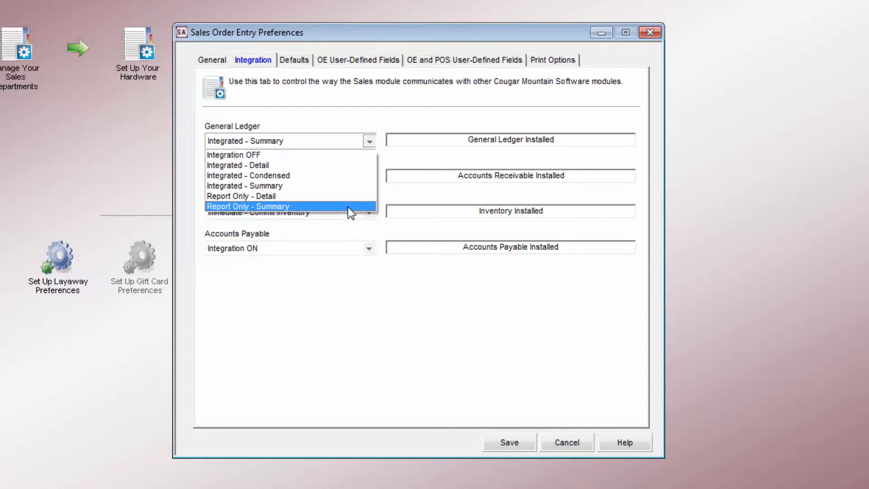
{"action": "left_click", "coordinate": [311, 135]}
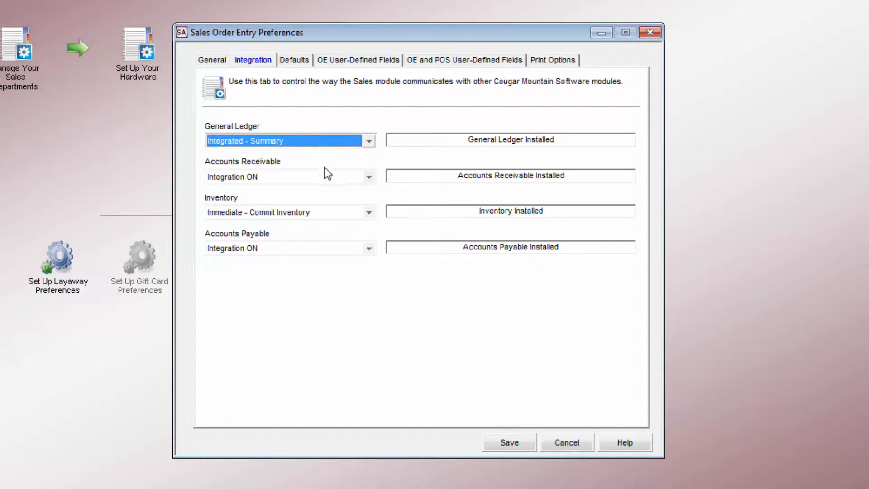
{"action": "left_click", "coordinate": [371, 178]}
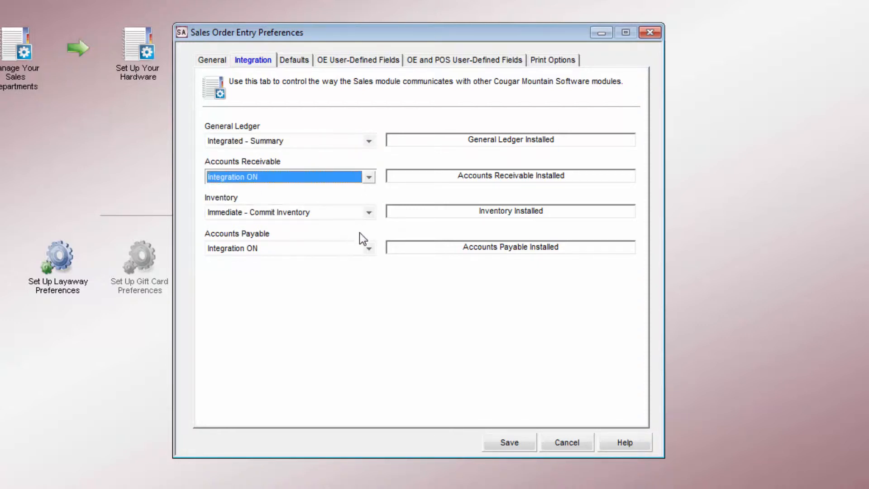
{"action": "left_click", "coordinate": [361, 250]}
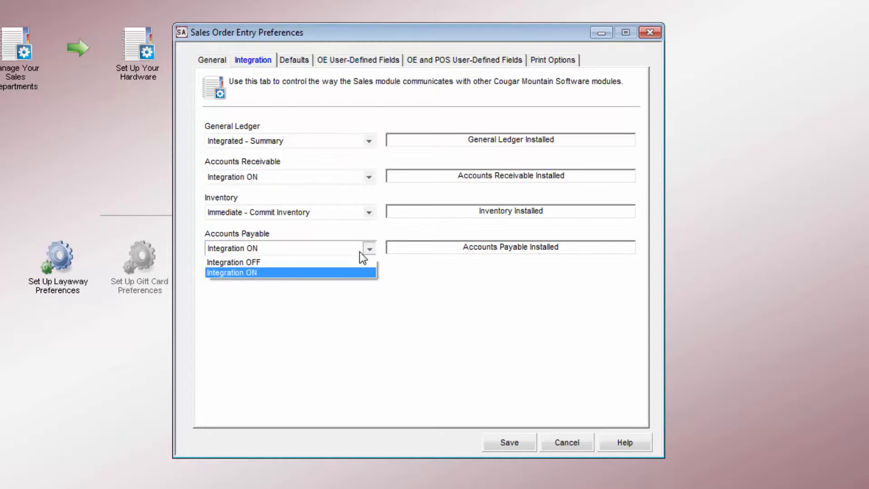
{"action": "left_click", "coordinate": [361, 247]}
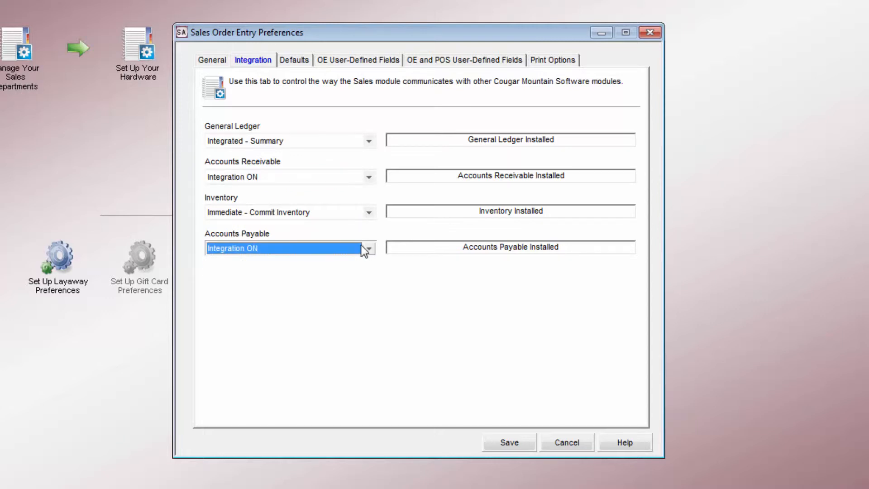
{"action": "left_click", "coordinate": [369, 214]}
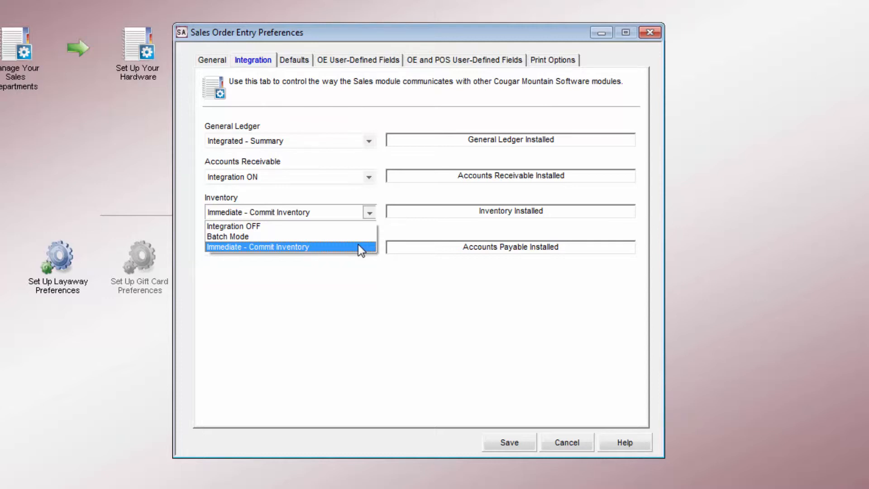
{"action": "left_click", "coordinate": [358, 247]}
Review the Defaults tab's sales entry layout, invoice format codes, order type and recurring order options
{"action": "left_click", "coordinate": [301, 62]}
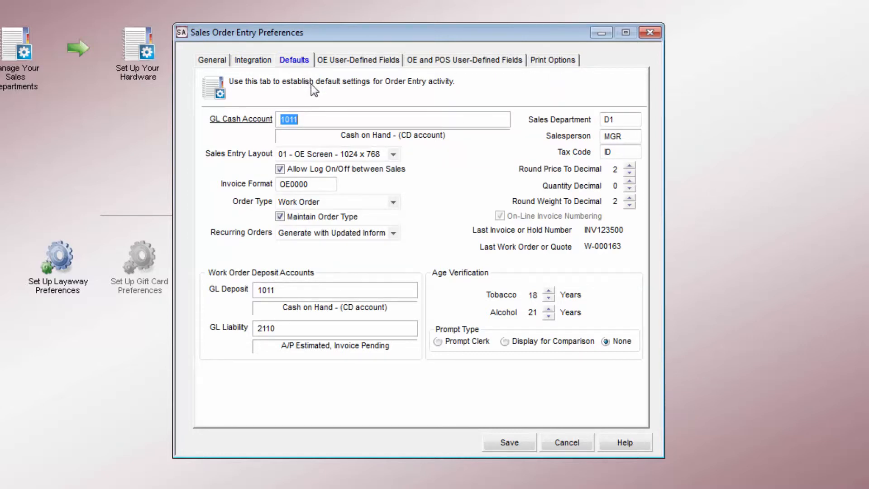
{"action": "left_click", "coordinate": [395, 156]}
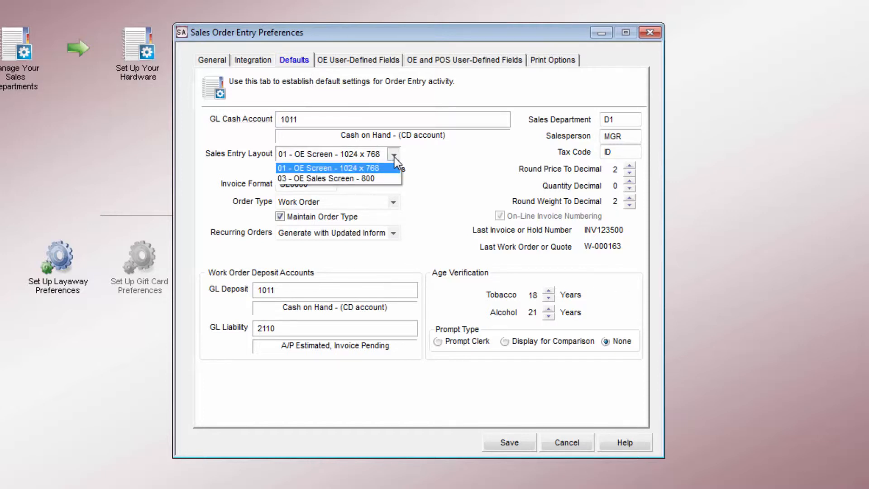
{"action": "left_click", "coordinate": [395, 157]}
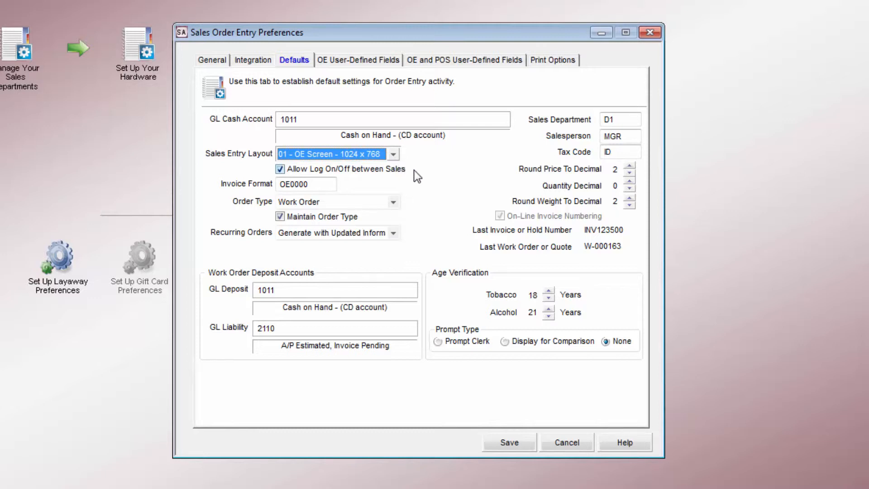
{"action": "double_click", "coordinate": [319, 184]}
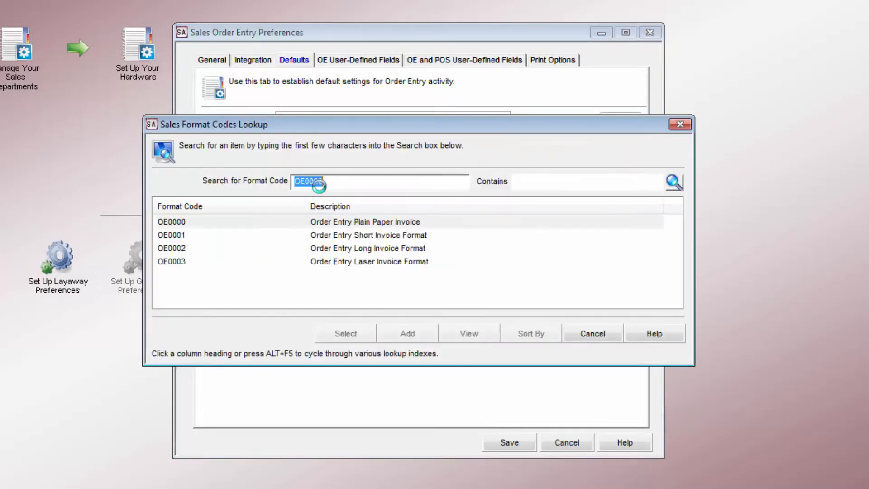
{"action": "left_click", "coordinate": [587, 338]}
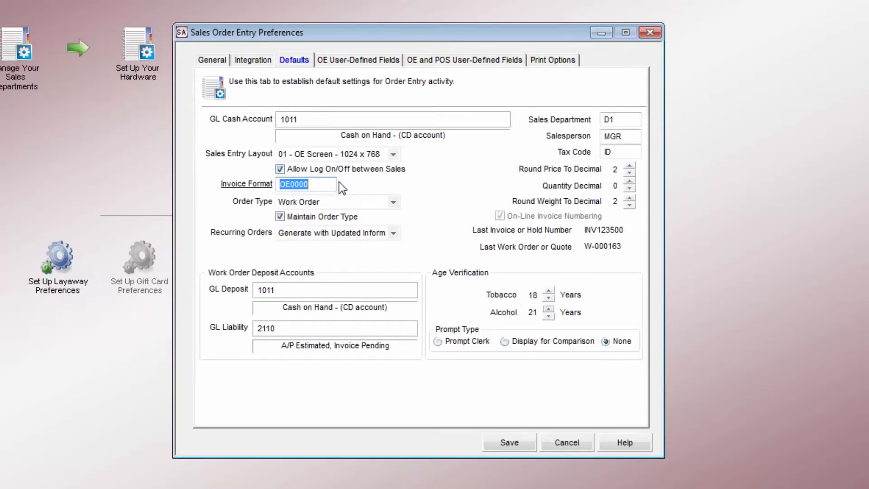
{"action": "left_click", "coordinate": [393, 203]}
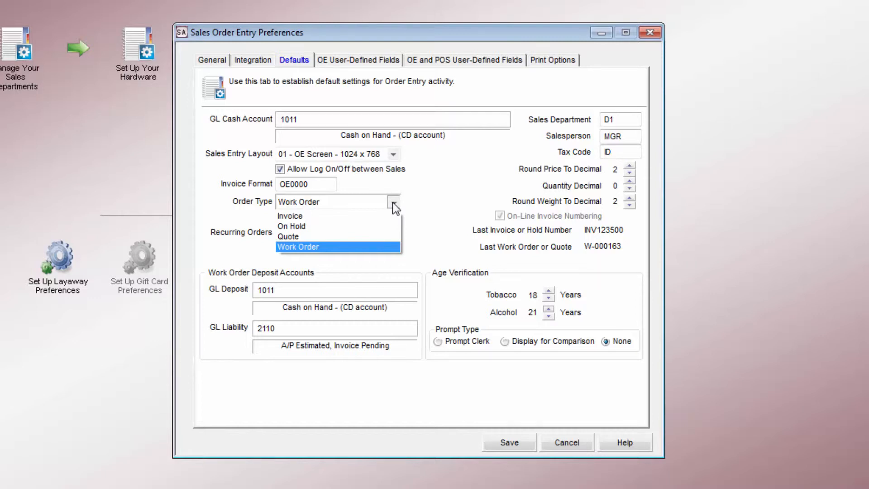
{"action": "left_click", "coordinate": [393, 205]}
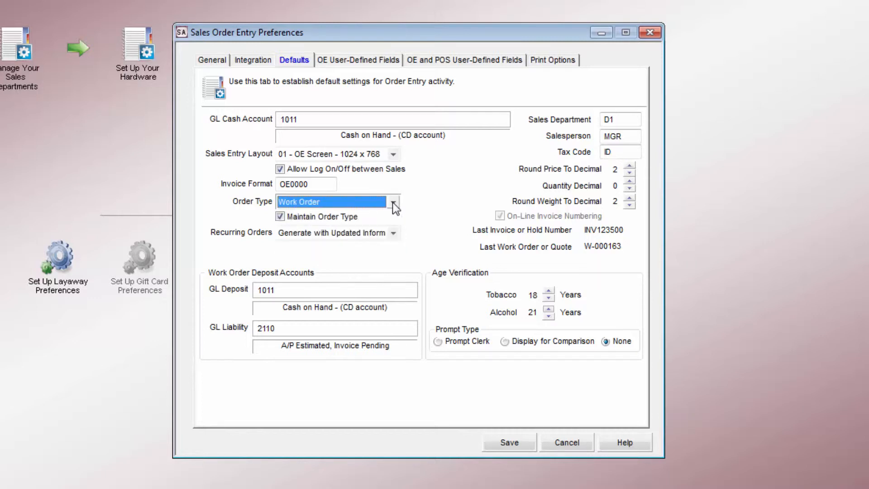
{"action": "left_click", "coordinate": [393, 233]}
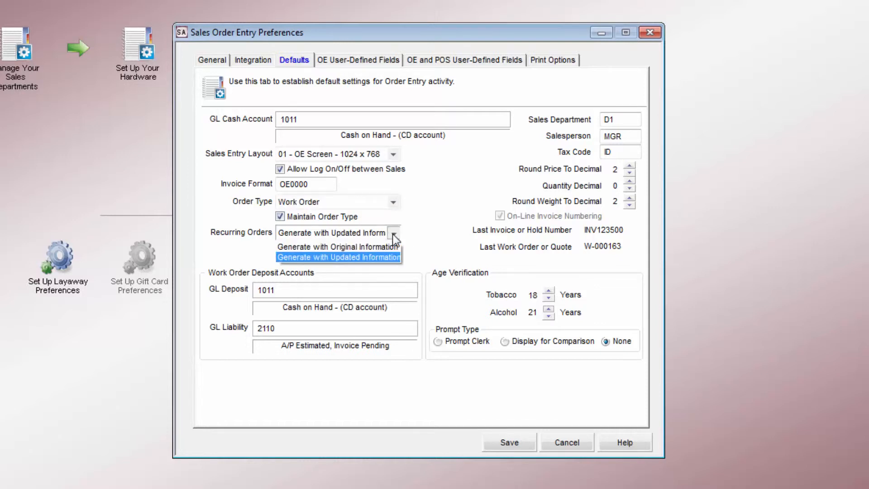
{"action": "left_click", "coordinate": [393, 234]}
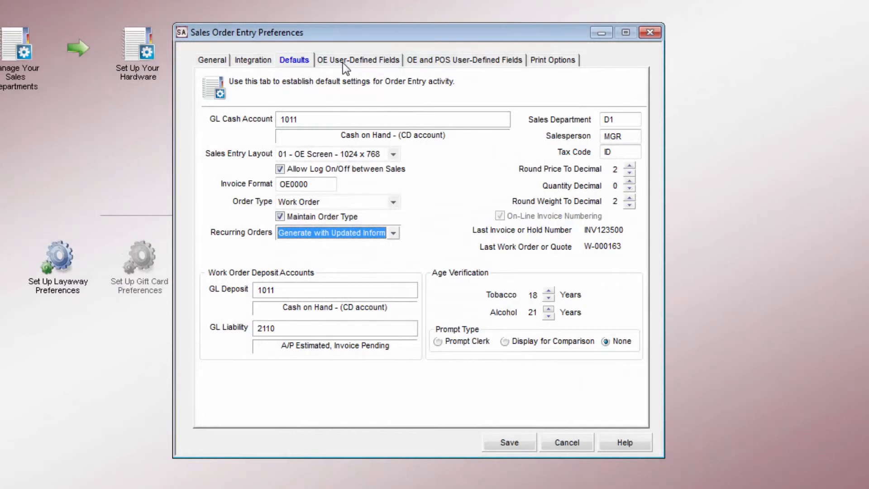
Examine the user-defined field tabs and the print options' output type and printer choices for reports
{"action": "left_click", "coordinate": [344, 62]}
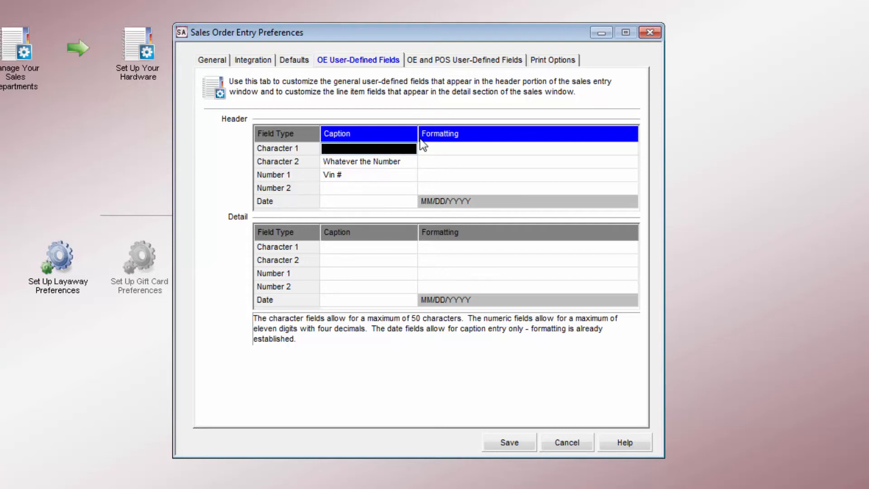
{"action": "left_click", "coordinate": [464, 62]}
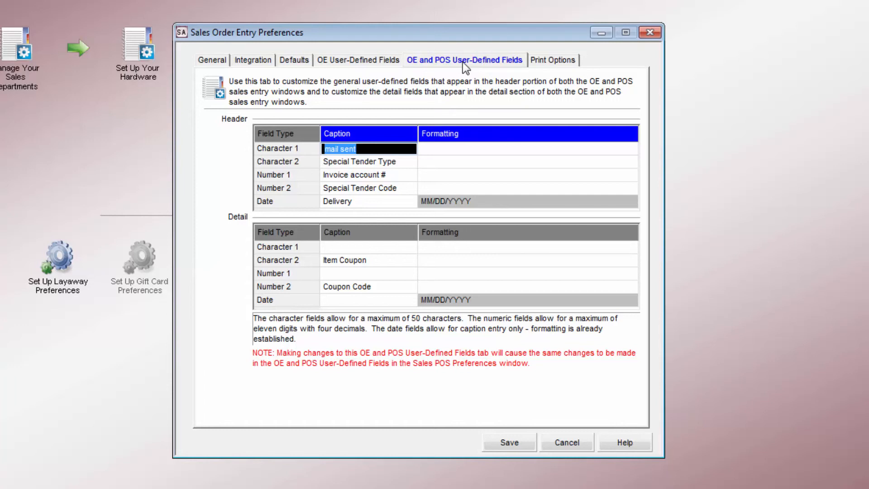
{"action": "left_click", "coordinate": [548, 63]}
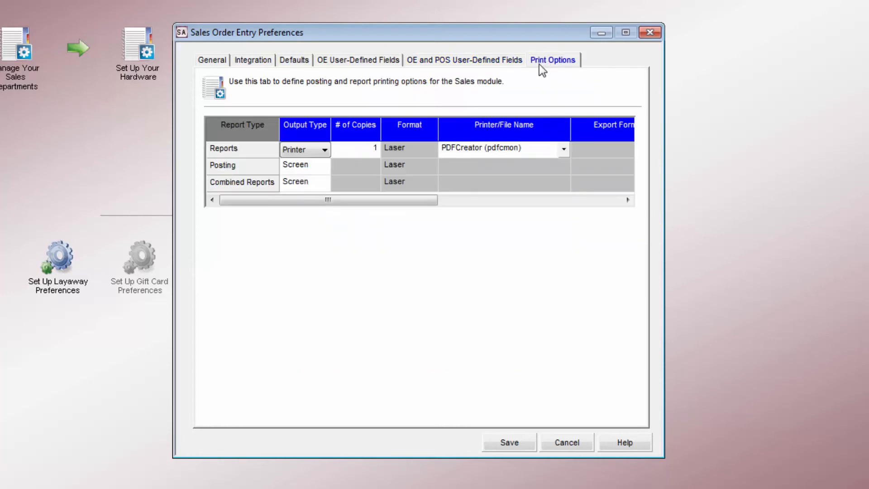
{"action": "left_click", "coordinate": [311, 155]}
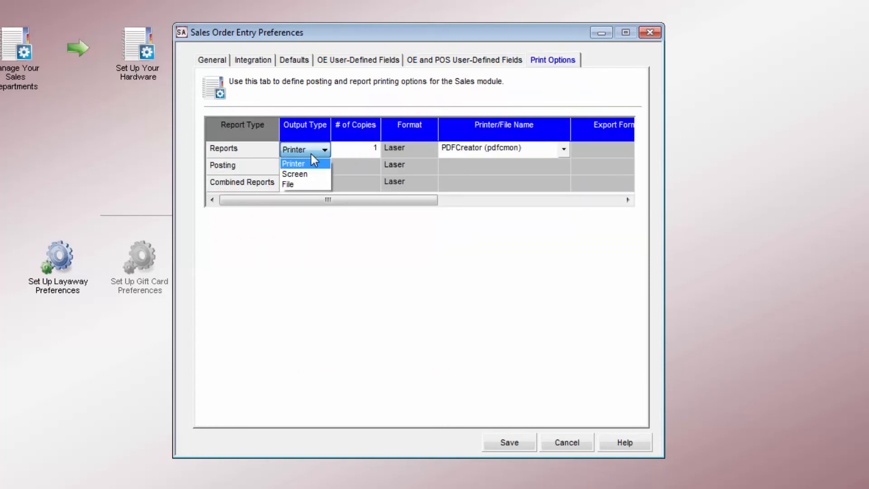
{"action": "left_click", "coordinate": [311, 155]}
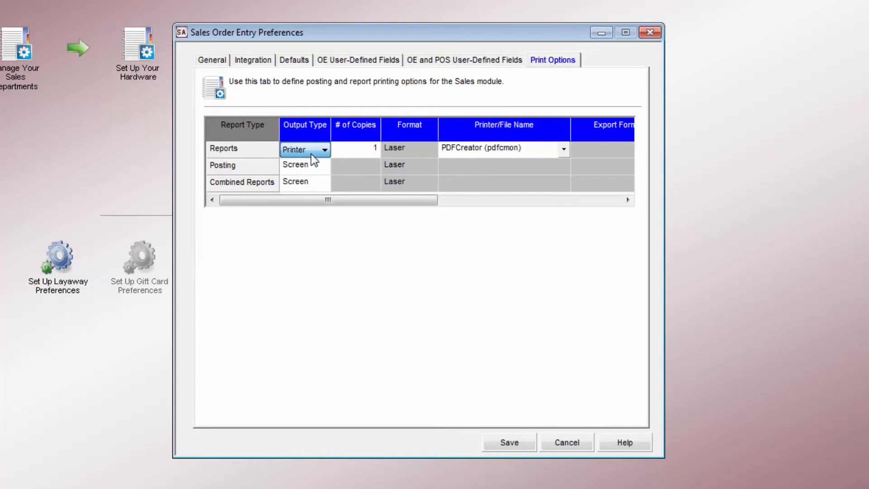
{"action": "left_click", "coordinate": [564, 150]}
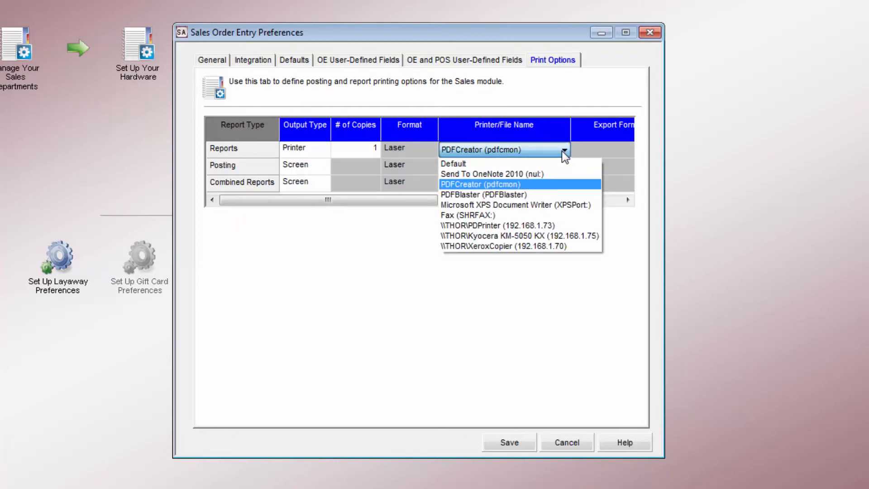
{"action": "left_click", "coordinate": [561, 151]}
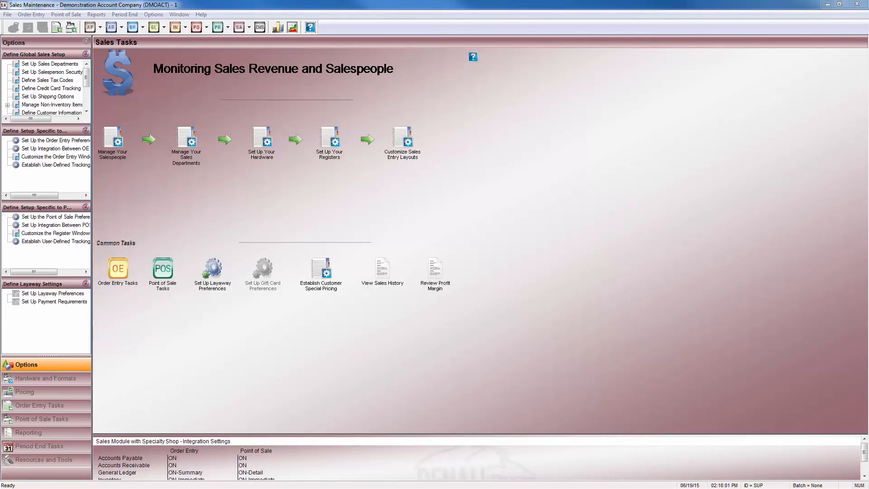